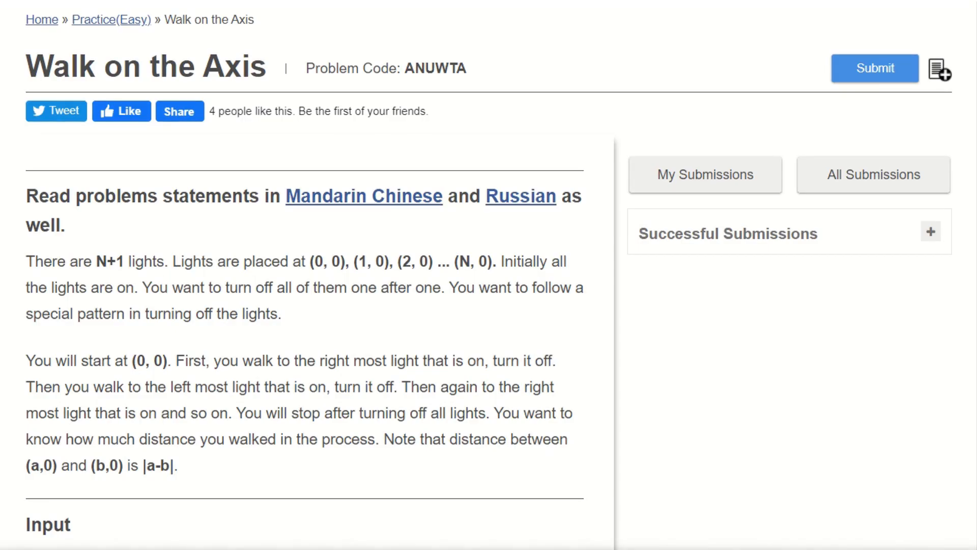
scroll(305, 305, "down", 3)
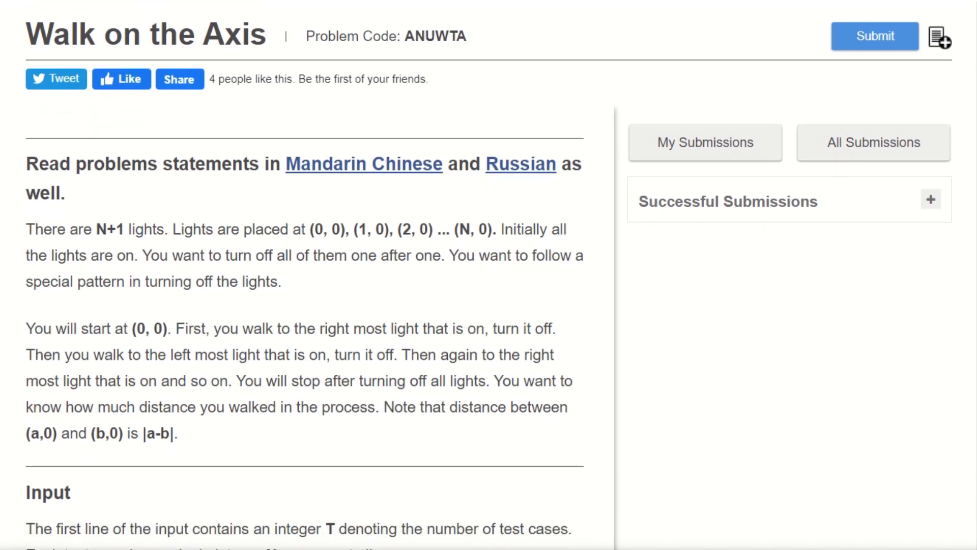
scroll(306, 305, "down", 4)
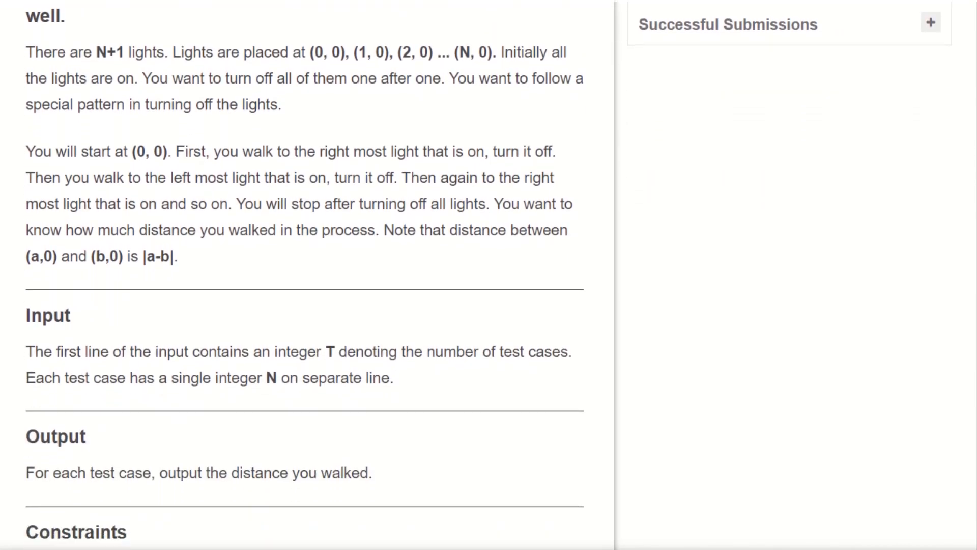
scroll(306, 305, "down", 5)
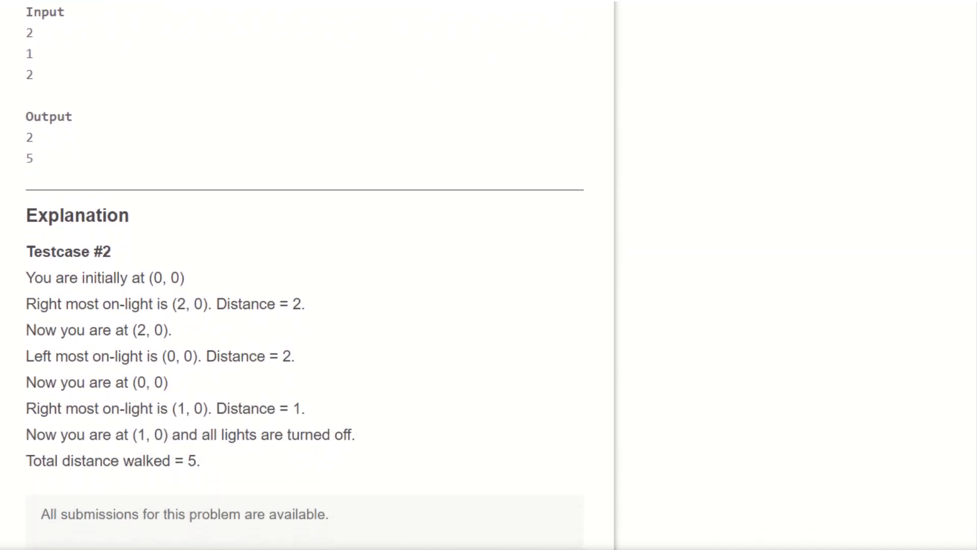
scroll(306, 306, "down", 1)
scroll(305, 306, "down", 1)
scroll(306, 305, "down", 1)
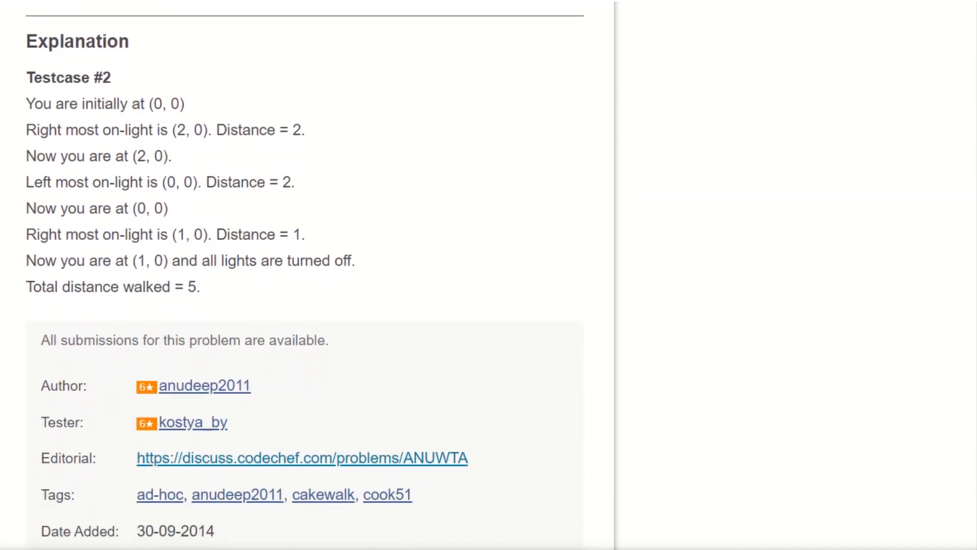
scroll(305, 306, "down", 1)
scroll(306, 306, "down", 1)
scroll(305, 305, "down", 1)
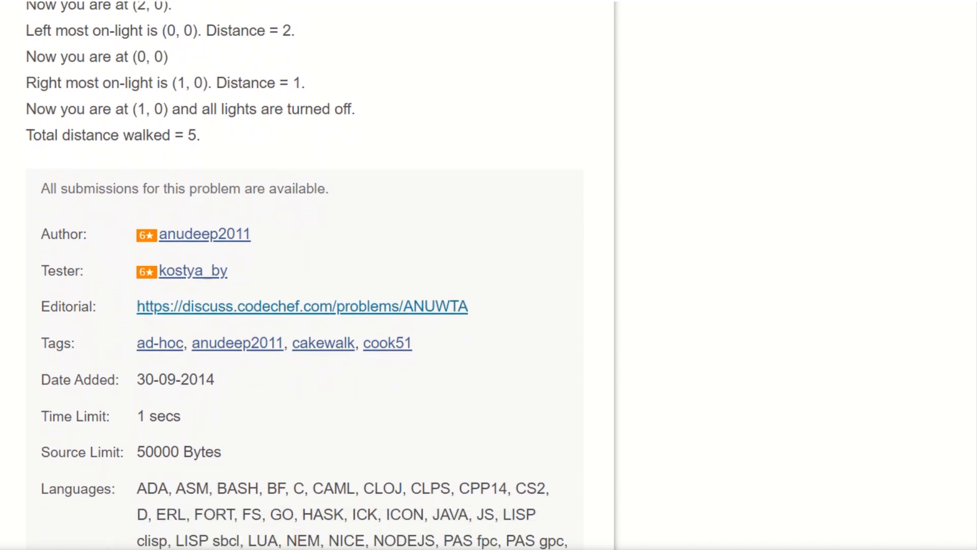
scroll(305, 305, "down", 1)
scroll(305, 306, "down", 1)
scroll(305, 306, "down", 1)
scroll(306, 306, "down", 1)
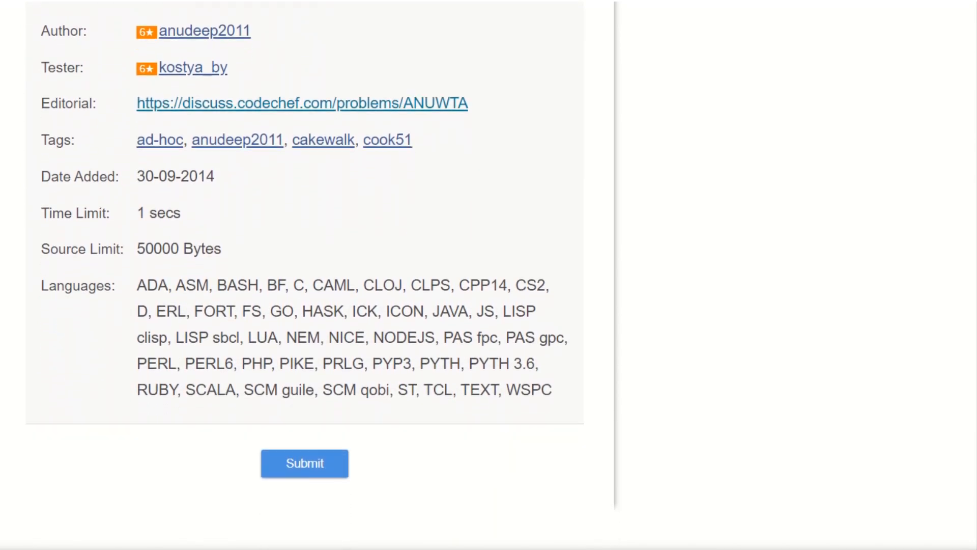
scroll(306, 306, "down", 1)
scroll(305, 305, "down", 1)
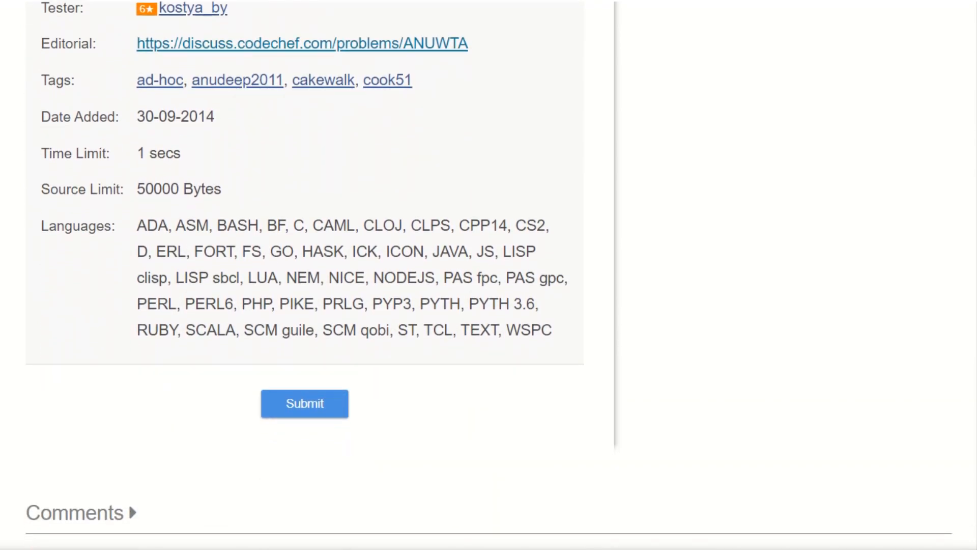